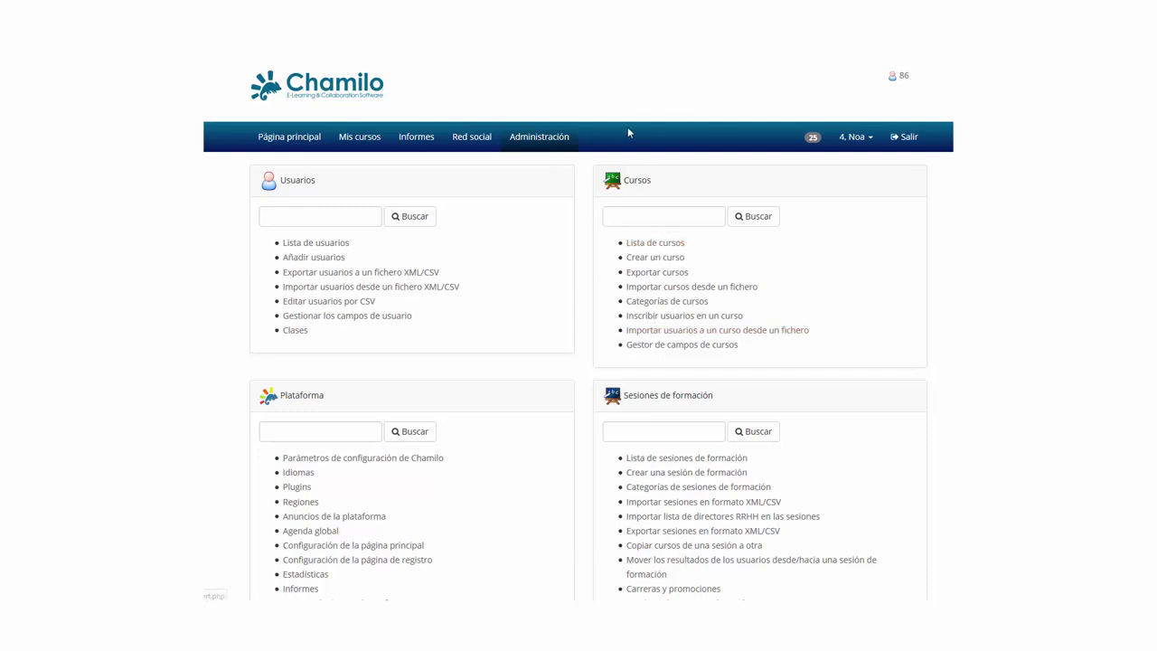
Start creating a new course from the administration page and title it "Demo tutoriales Chamilo"
{"action": "left_click", "coordinate": [655, 258]}
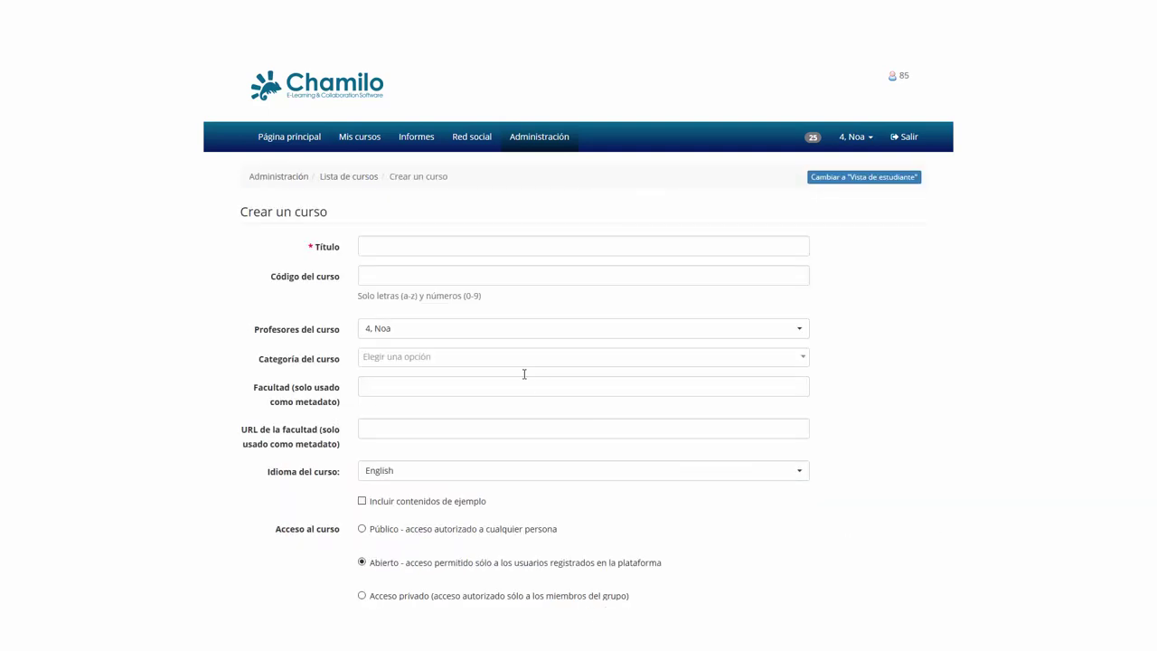
{"action": "left_click", "coordinate": [381, 246]}
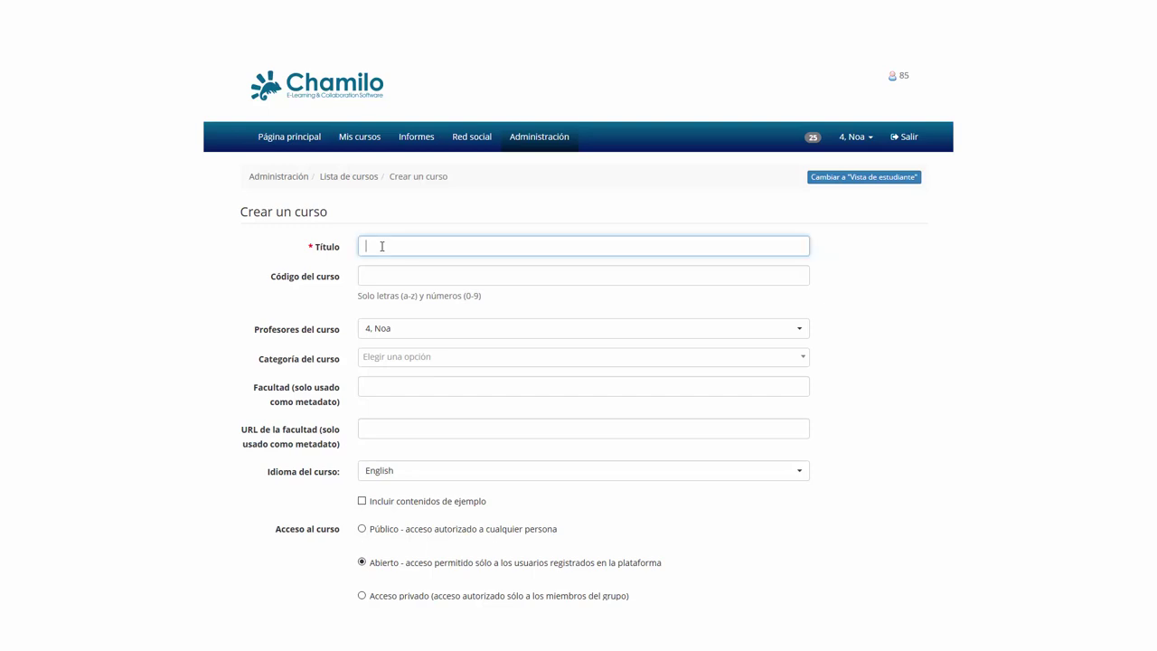
{"action": "type", "text": "Tutorial"}
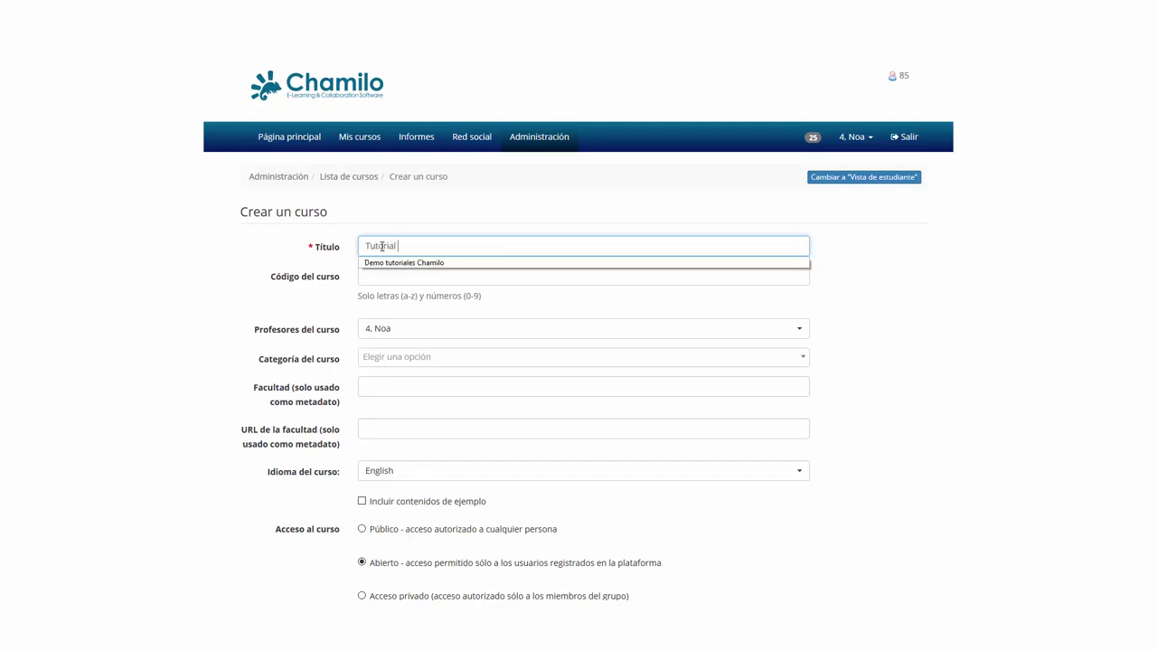
{"action": "key", "text": "Down"}
{"action": "key", "text": "Return"}
Enter SEMESTRE1 as the course code
{"action": "left_click", "coordinate": [366, 275]}
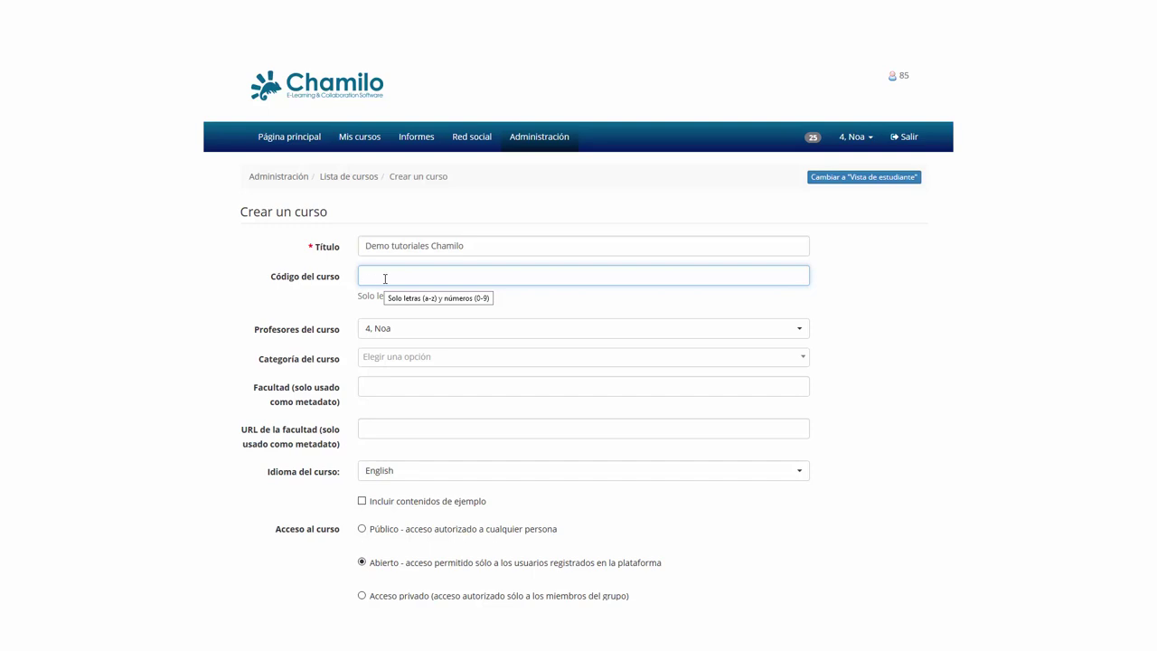
{"action": "type", "text": "SEMETRE1"}
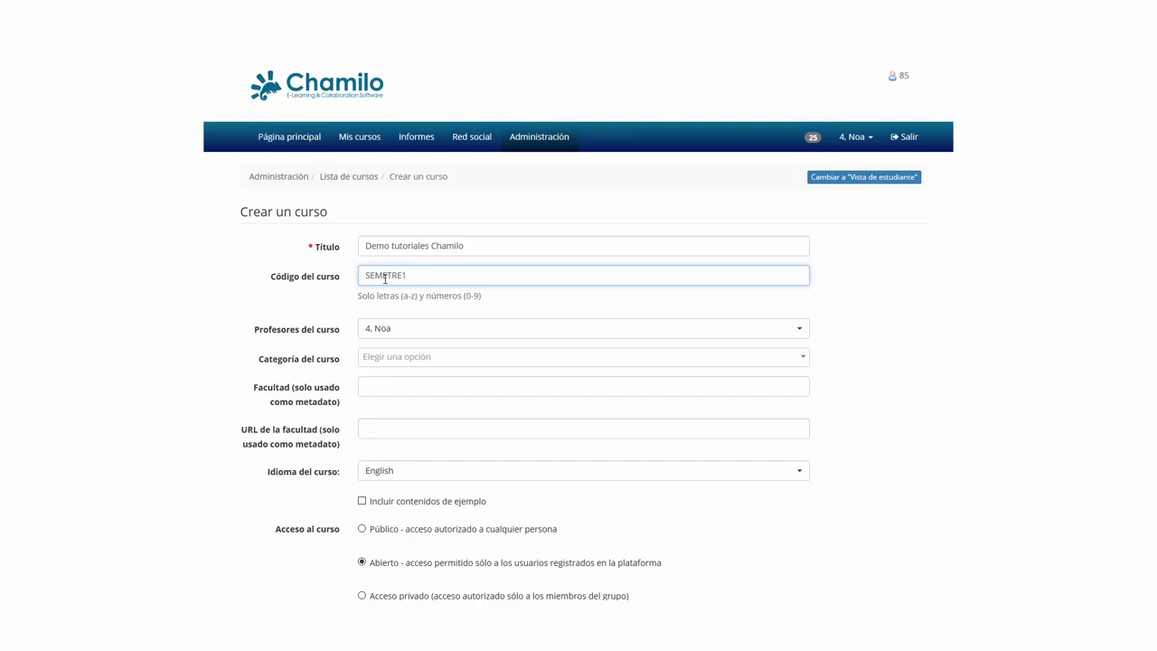
{"action": "left_click", "coordinate": [390, 275]}
{"action": "type", "text": "s"}
{"action": "key", "text": "BackSpace"}
{"action": "type", "text": "S"}
{"action": "left_click", "coordinate": [443, 277]}
{"action": "left_click", "coordinate": [384, 330]}
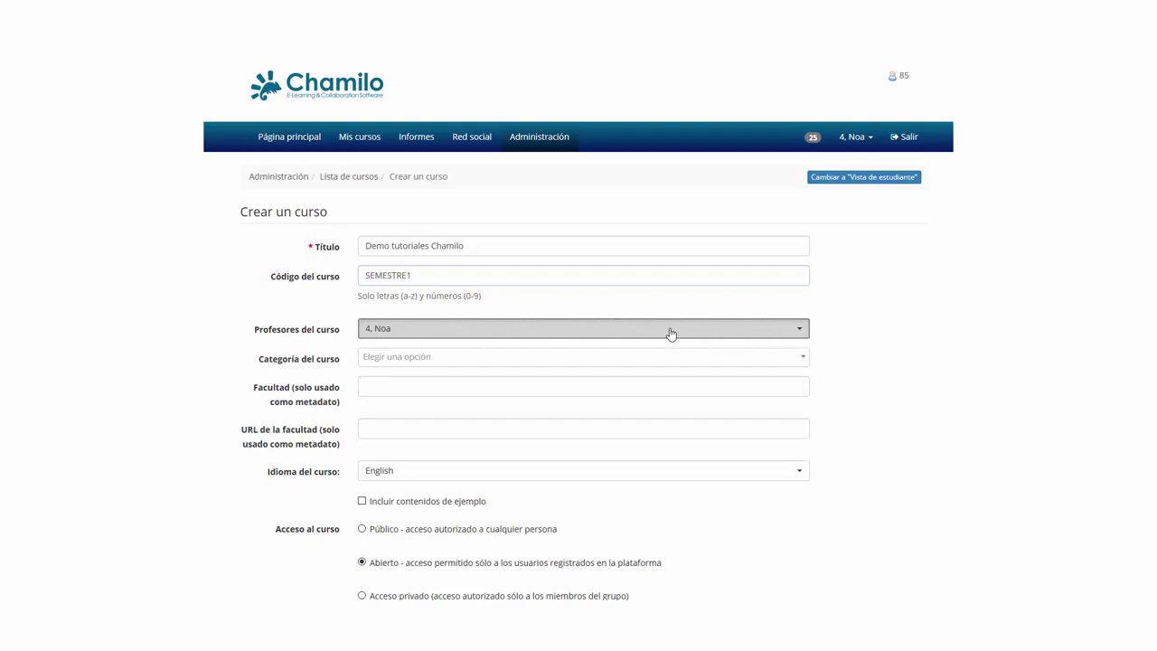
{"action": "left_click", "coordinate": [583, 331]}
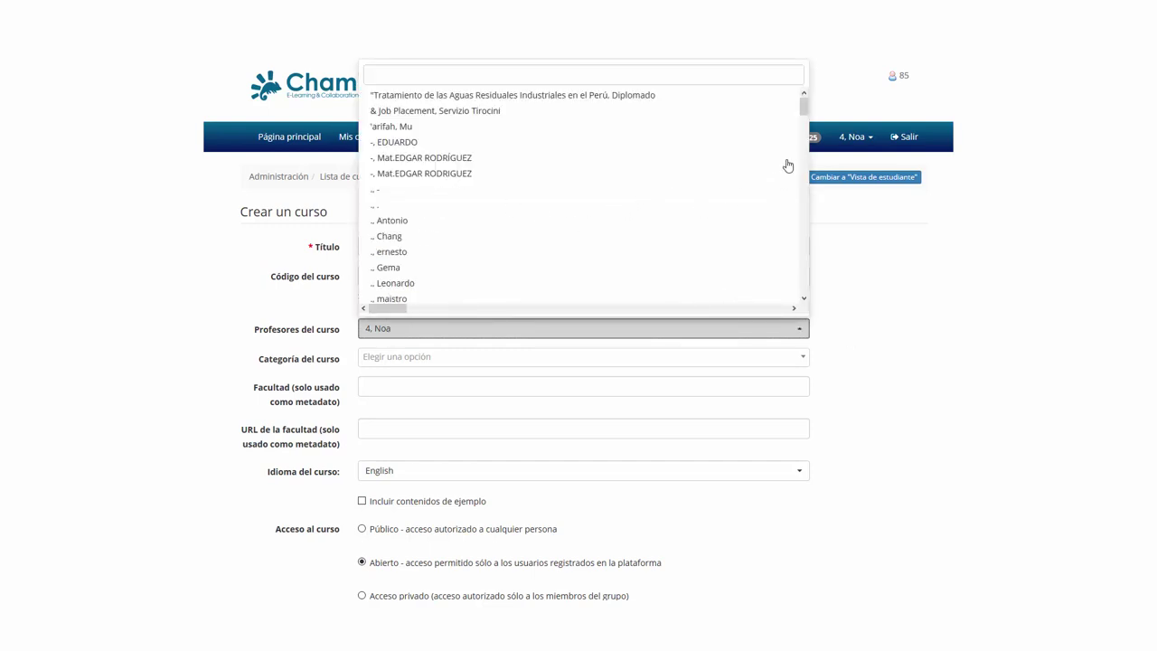
{"action": "left_click", "coordinate": [583, 316]}
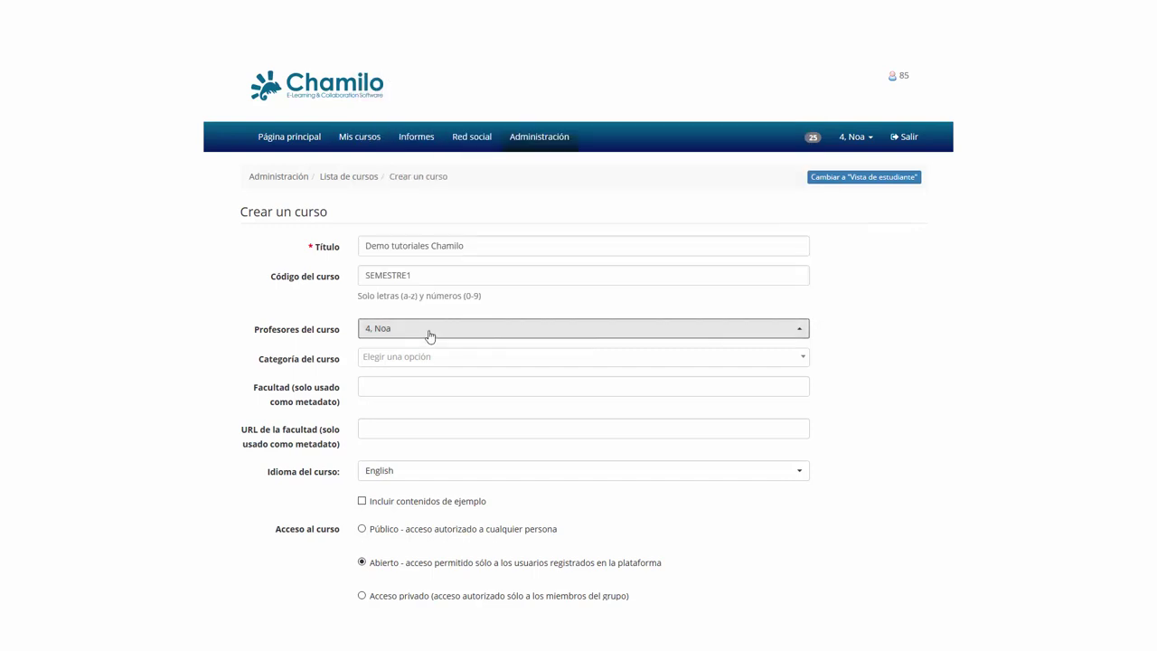
Assign the course to the "(IT) Information Technology" category, searching for "Tec", and set the course language to Español
{"action": "left_click", "coordinate": [397, 364]}
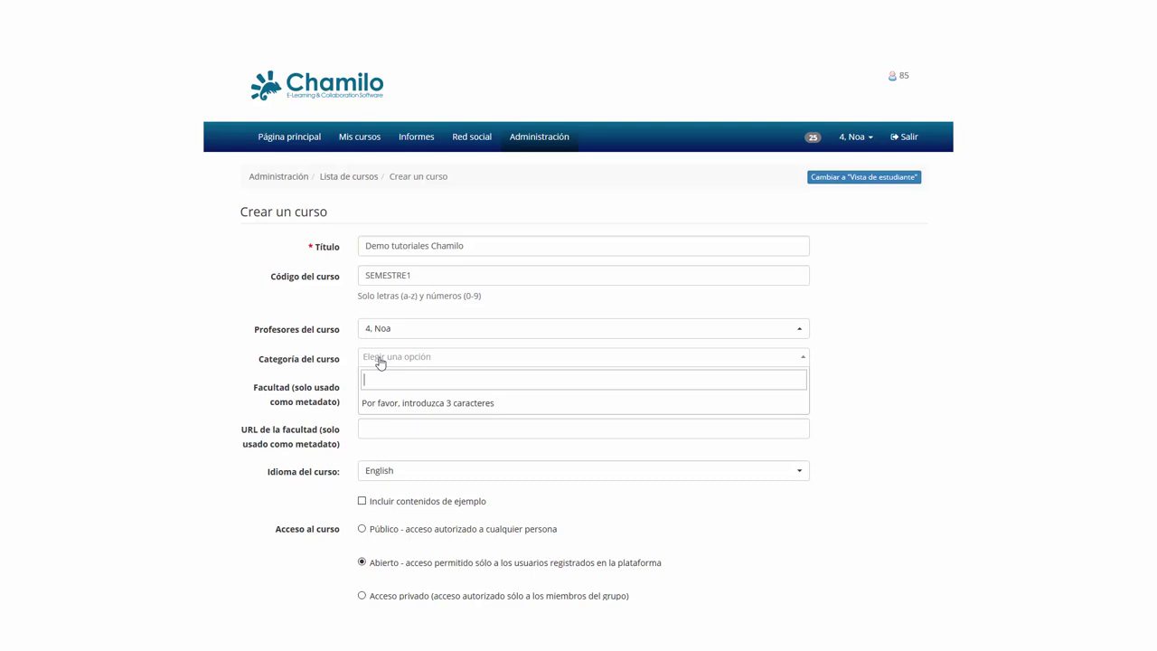
{"action": "type", "text": "Tec"}
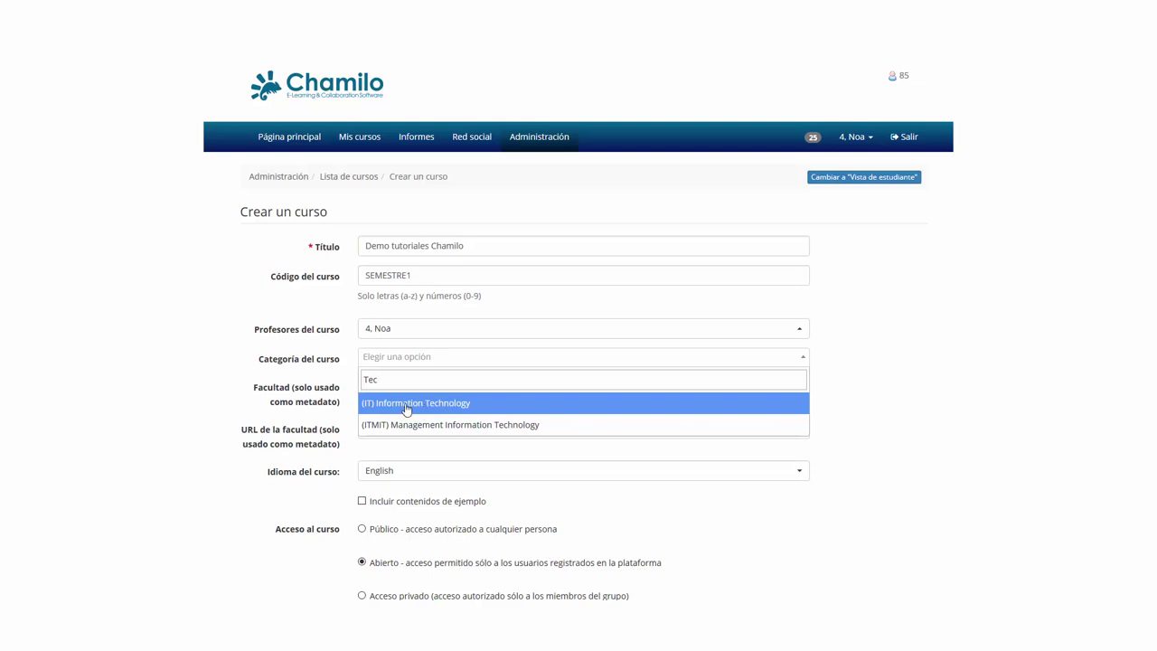
{"action": "left_click", "coordinate": [405, 408]}
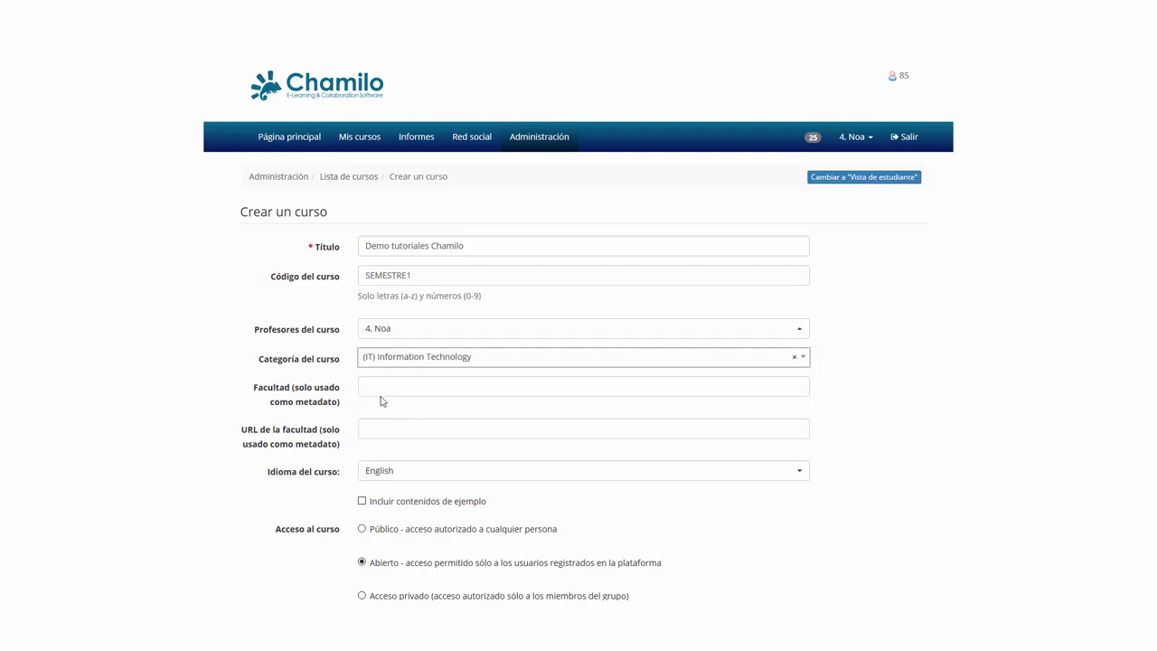
{"action": "left_click", "coordinate": [381, 389]}
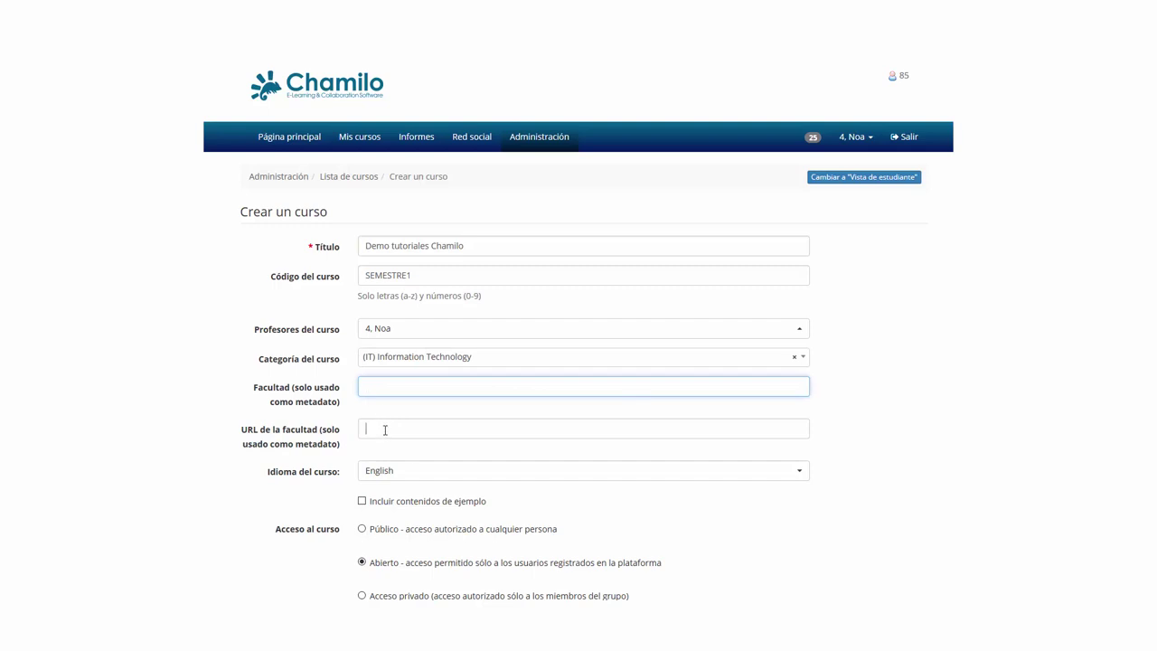
{"action": "left_click", "coordinate": [385, 430]}
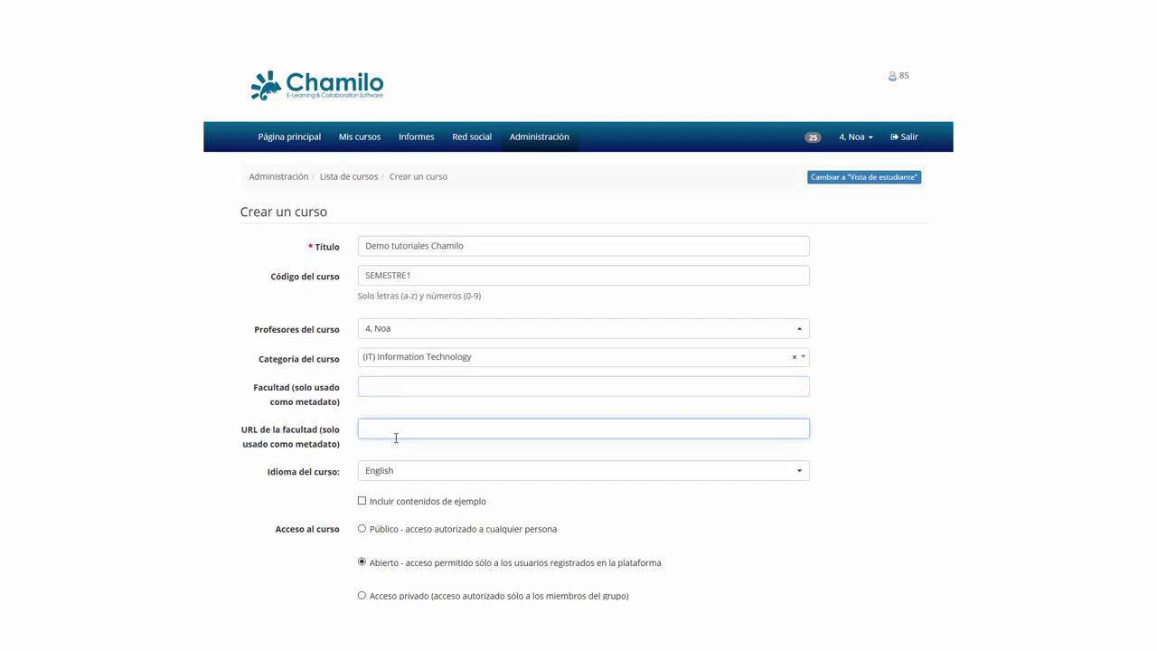
{"action": "left_click", "coordinate": [394, 469]}
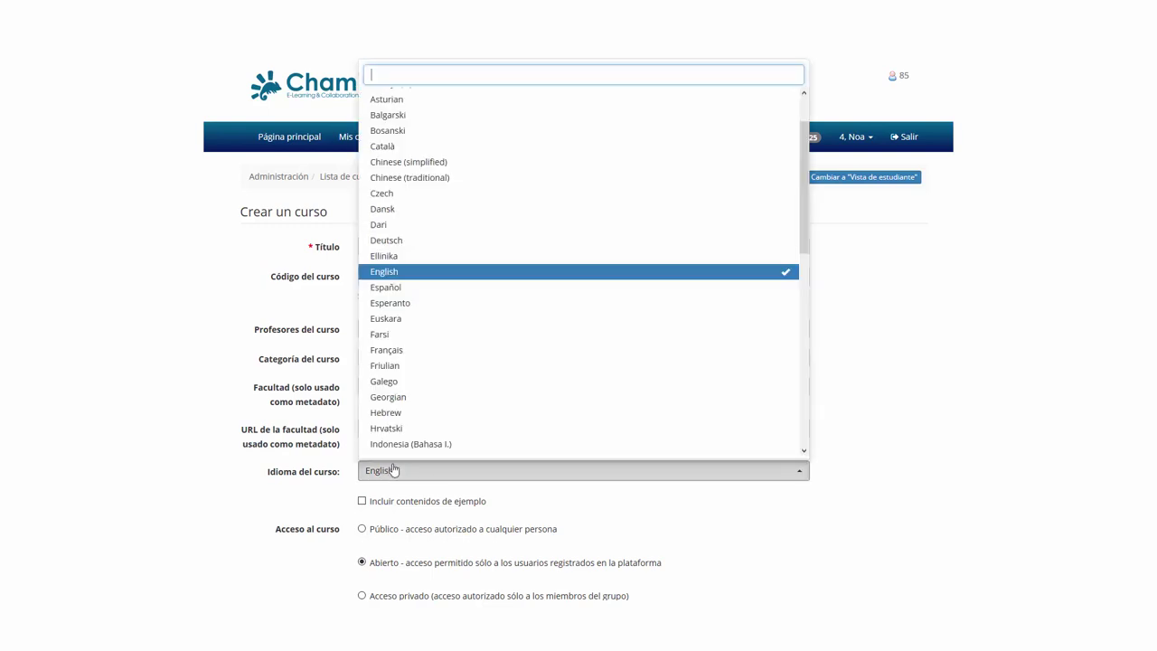
{"action": "left_click", "coordinate": [406, 289]}
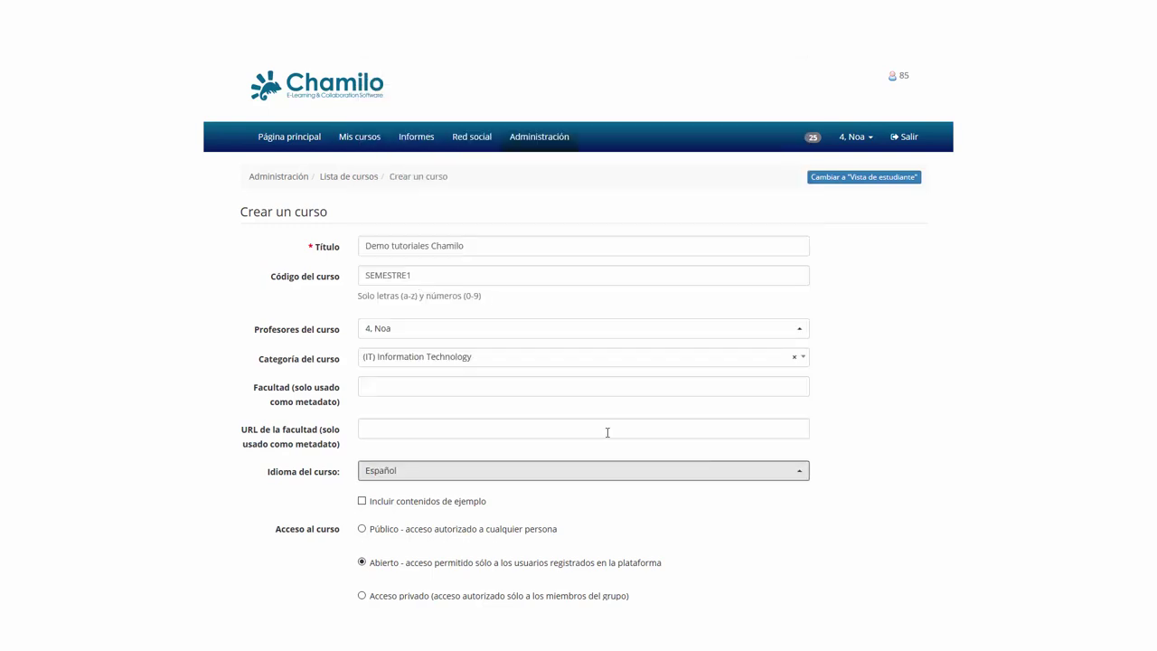
Set the course access to private for group members only and make enrolment available only to the course administrators
{"action": "scroll", "coordinate": [607, 432], "scroll_direction": "down", "scroll_amount": 3}
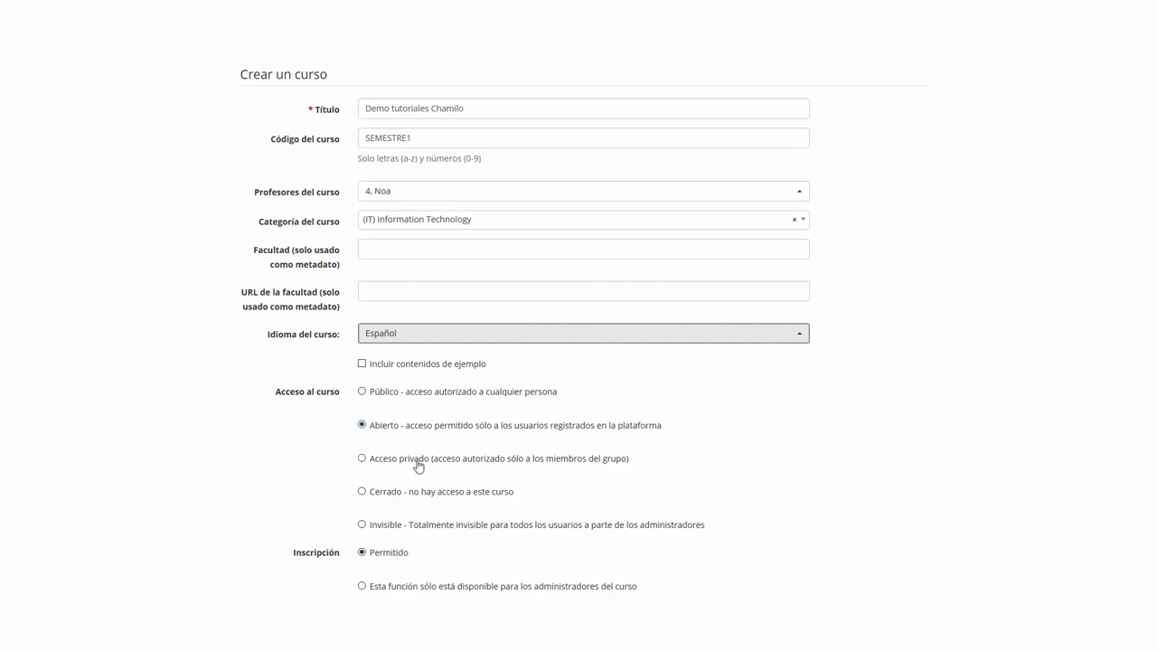
{"action": "left_click", "coordinate": [362, 459]}
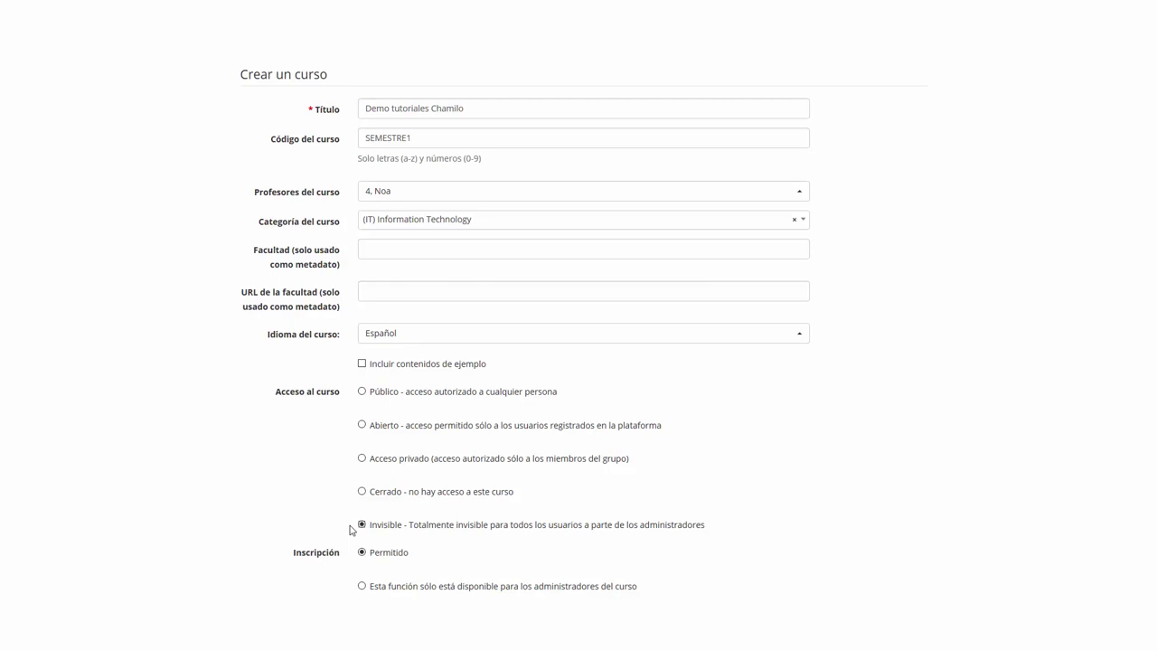
{"action": "left_click", "coordinate": [361, 462]}
{"action": "scroll", "coordinate": [405, 493], "scroll_direction": "down", "scroll_amount": 4}
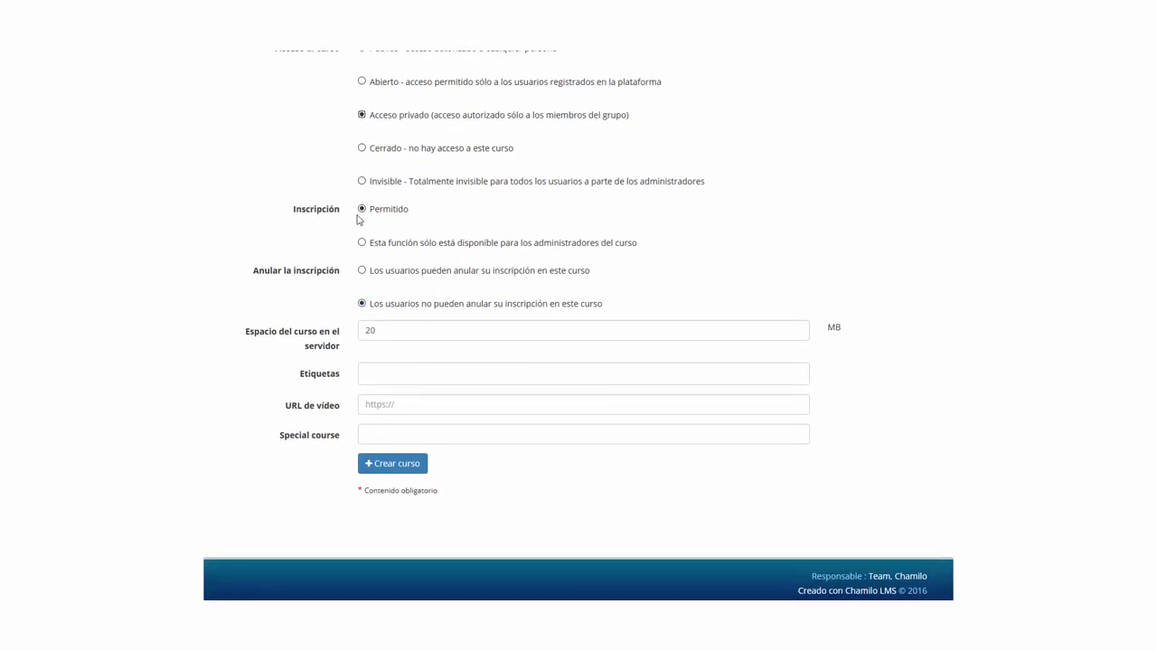
{"action": "left_click", "coordinate": [362, 211]}
{"action": "left_click", "coordinate": [362, 245]}
{"action": "left_click", "coordinate": [385, 331]}
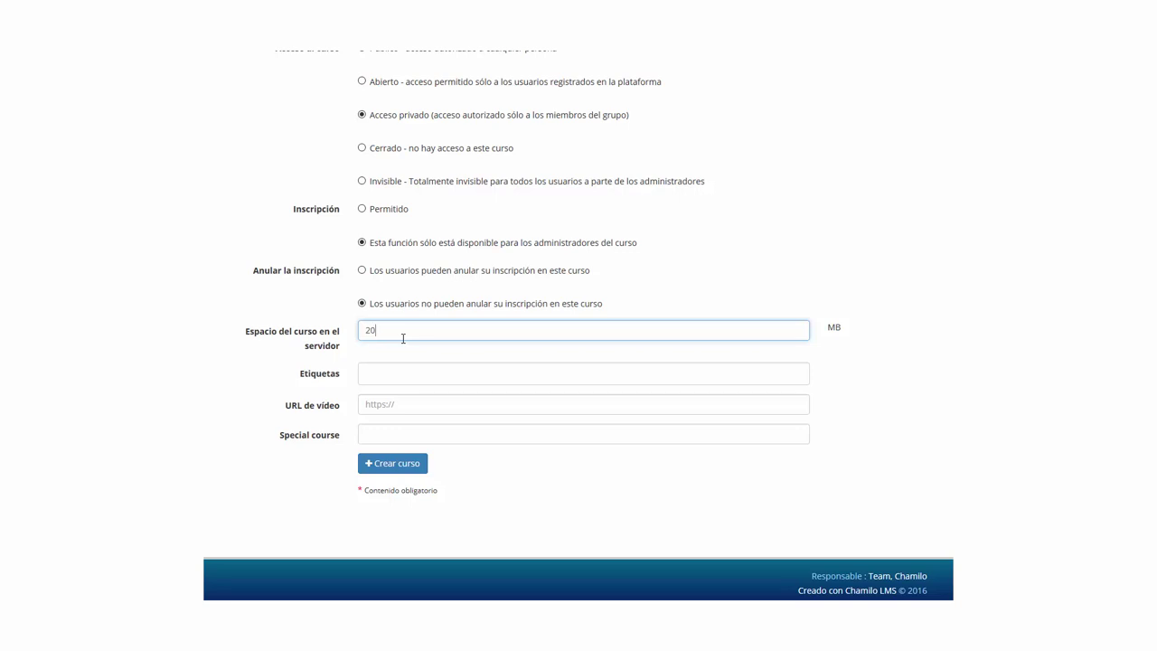
{"action": "type", "text": "0"}
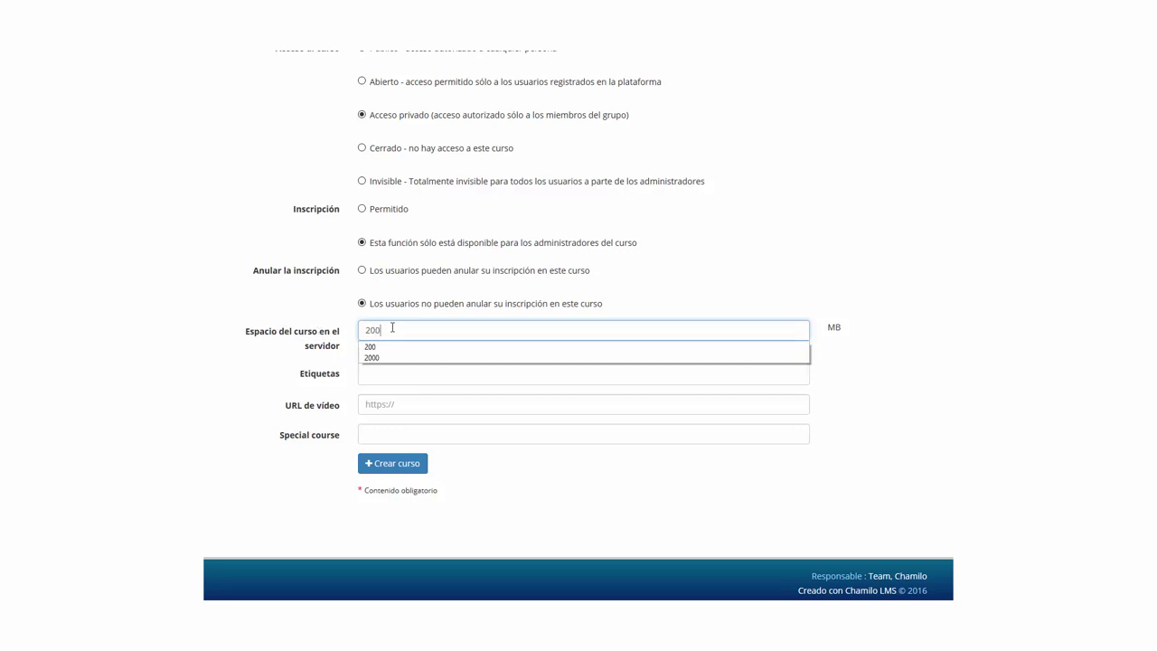
{"action": "key", "text": "BackSpace"}
{"action": "left_click", "coordinate": [937, 313]}
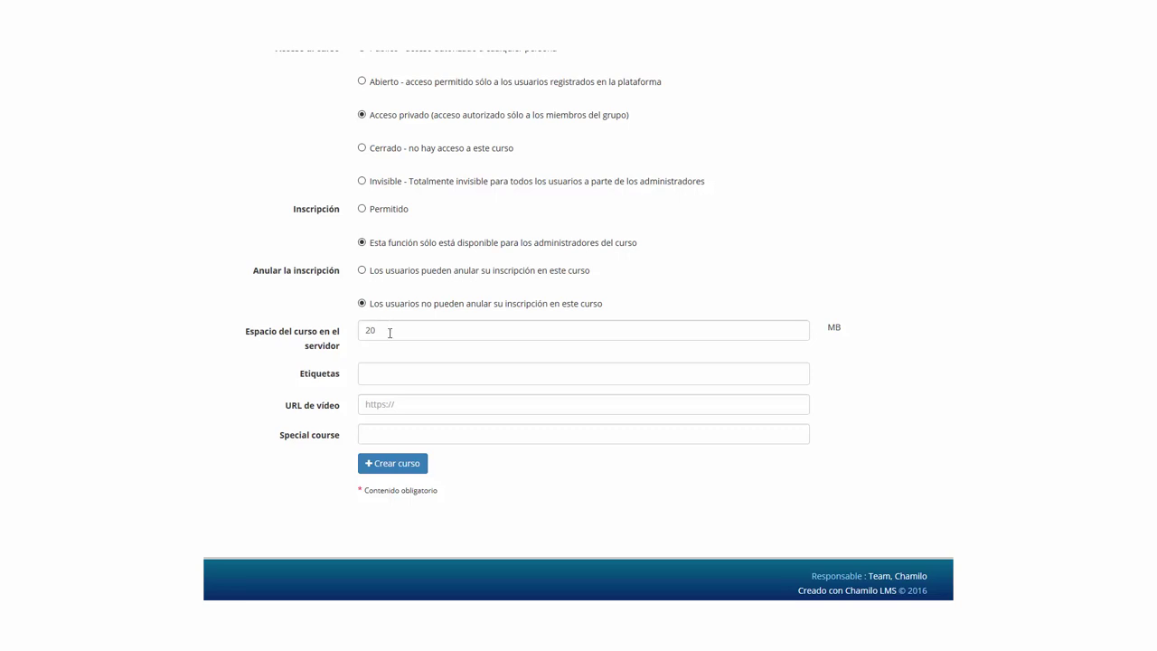
Add the tag "tutoriales, chamilo" to the course and remove its duplicate entry
{"action": "left_click", "coordinate": [393, 374]}
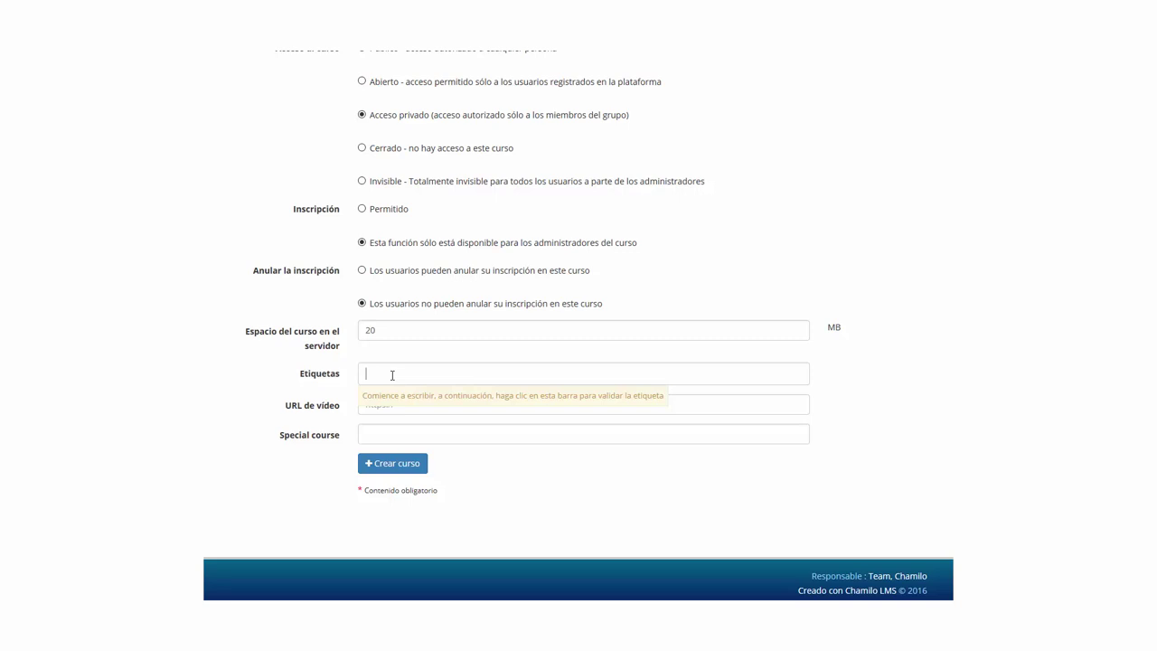
{"action": "type", "text": "utorial"}
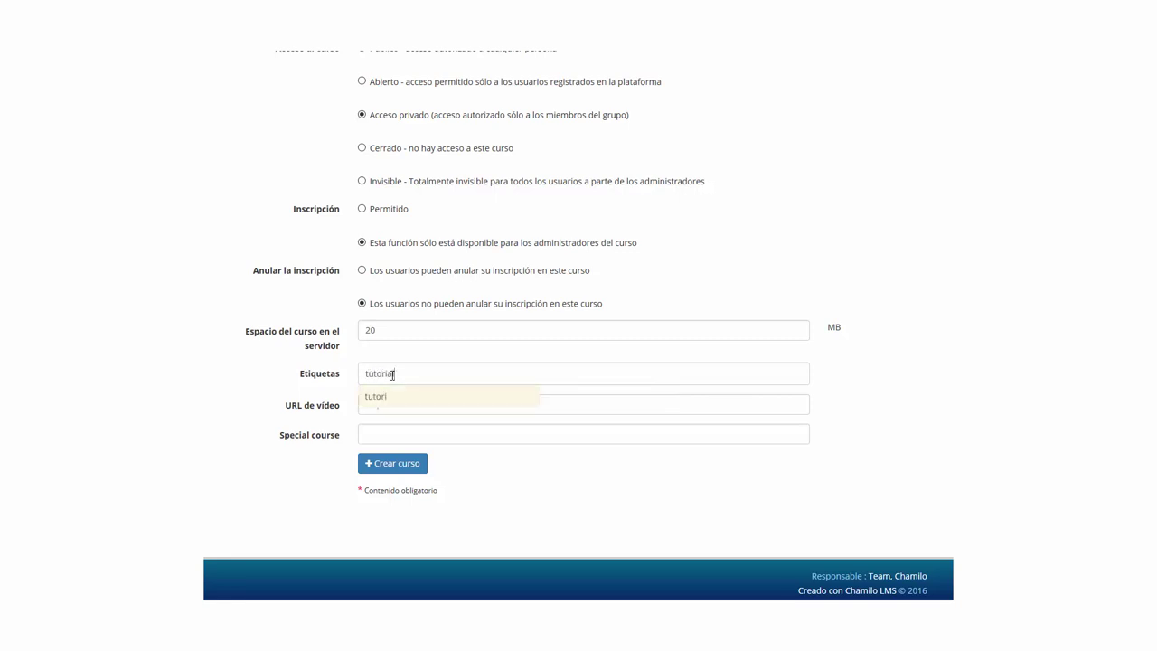
{"action": "type", "text": "es, chamilo"}
{"action": "left_click", "coordinate": [375, 396]}
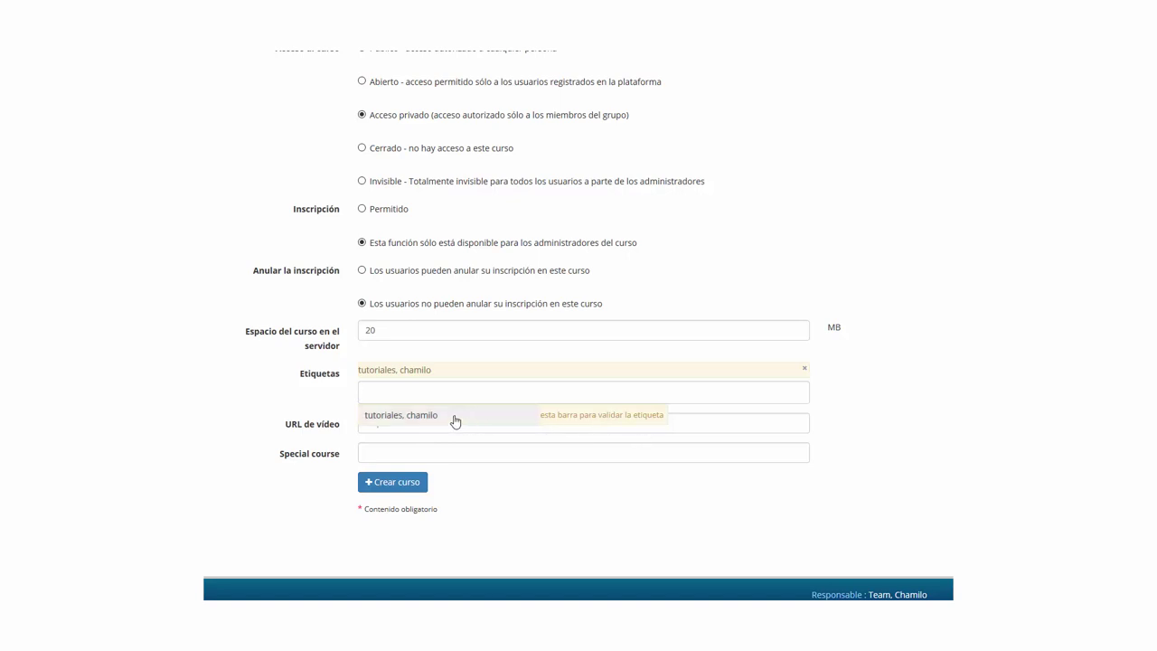
{"action": "left_click", "coordinate": [418, 415]}
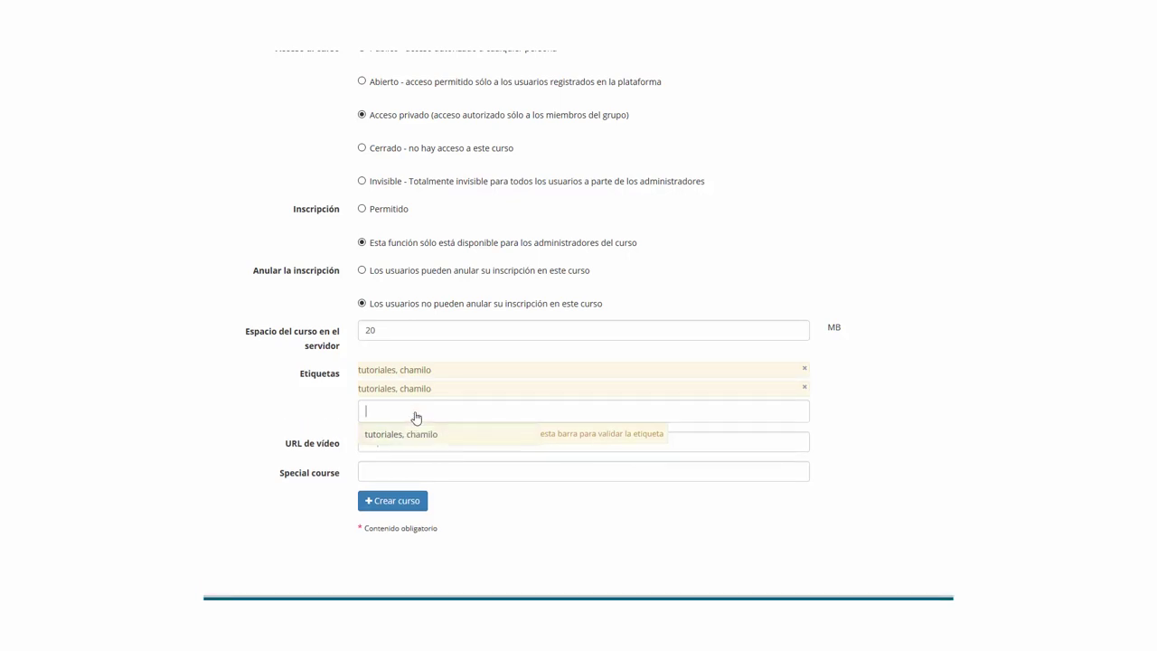
{"action": "left_click", "coordinate": [804, 389]}
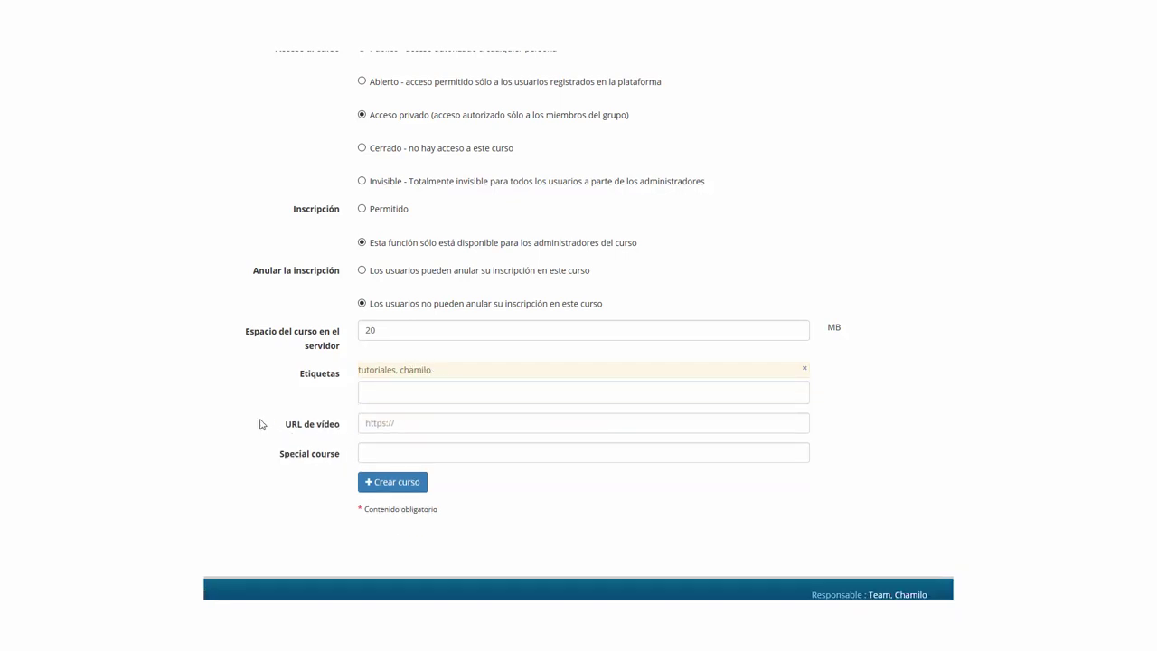
Submit the completed form to create the course without a video URL or special course entry
{"action": "left_click_drag", "start_coordinate": [281, 428], "coordinate": [340, 430]}
{"action": "left_click", "coordinate": [417, 424]}
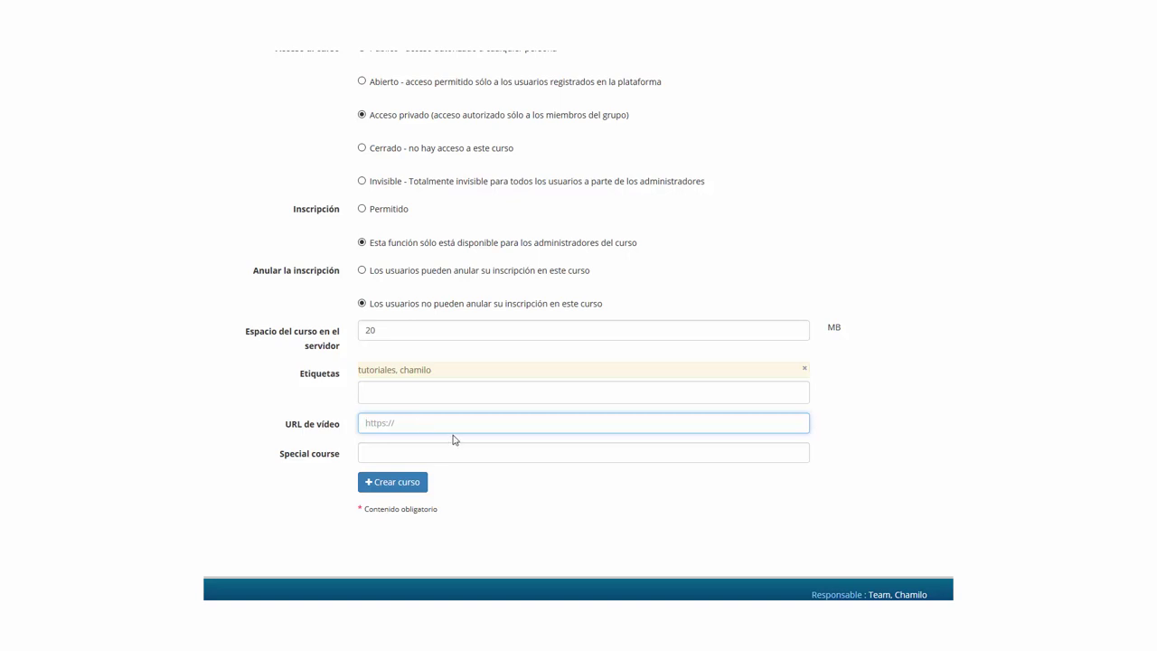
{"action": "left_click", "coordinate": [376, 451]}
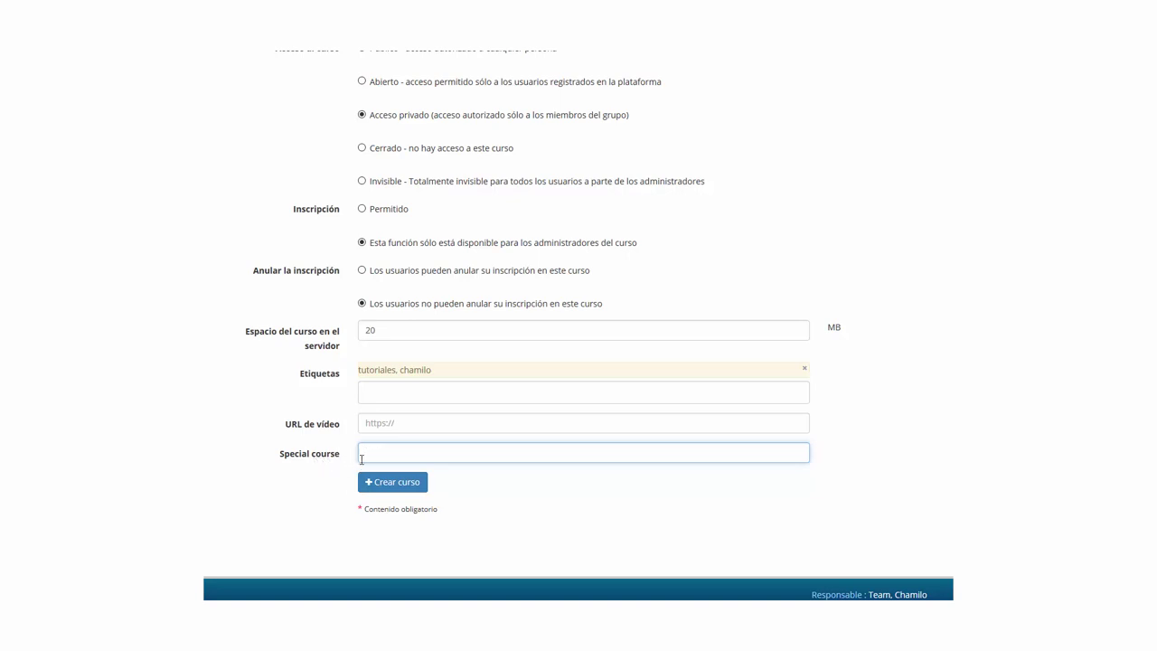
{"action": "left_click", "coordinate": [403, 487]}
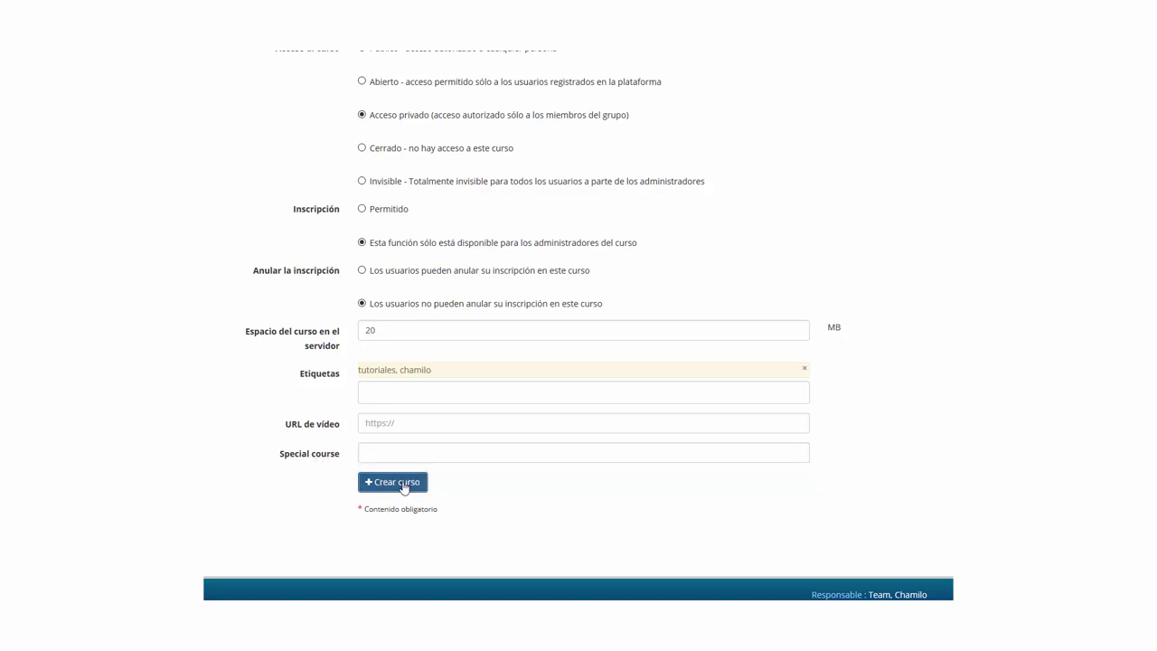